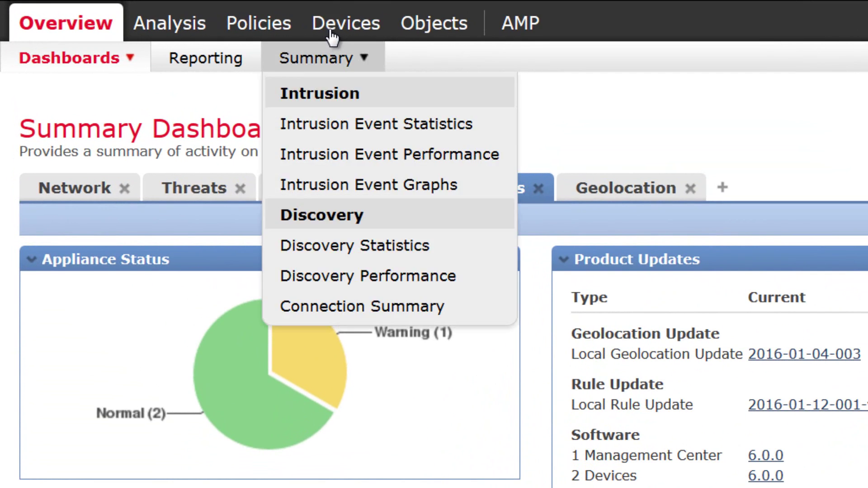
Open Device Management and click through the 10.122.141.211 and 10.122.141.212 device rows.
mouse_move(178, 13)
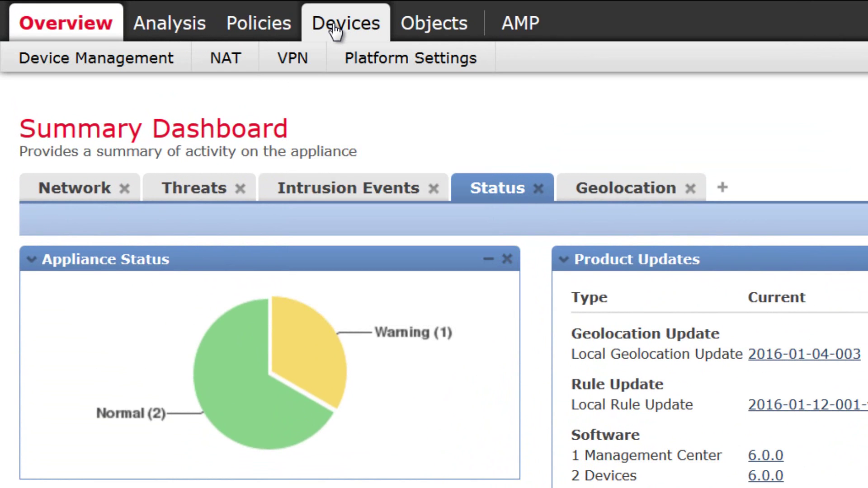
click(109, 59)
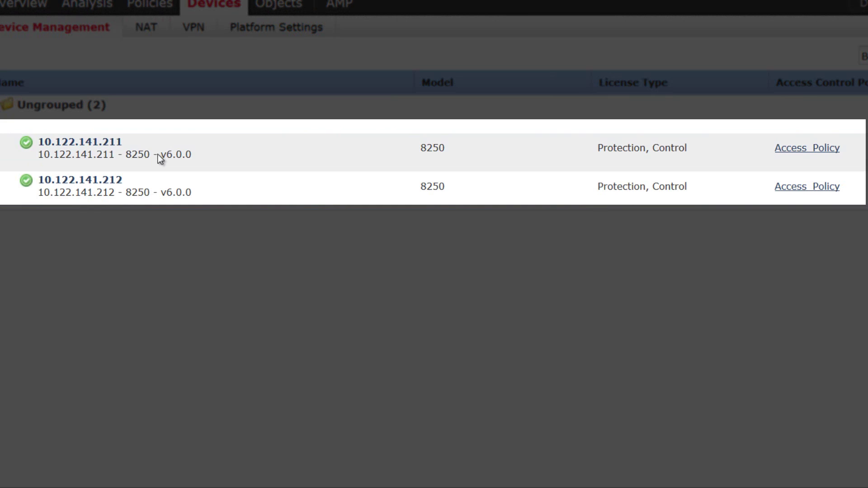
click(158, 153)
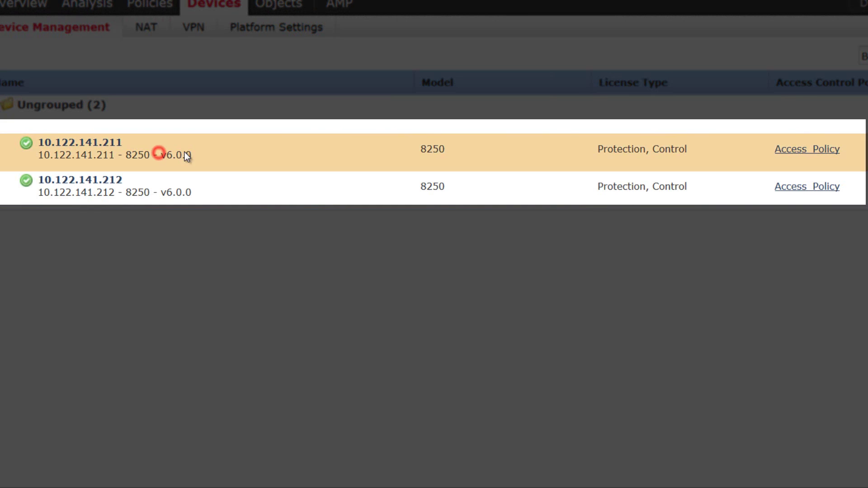
click(180, 194)
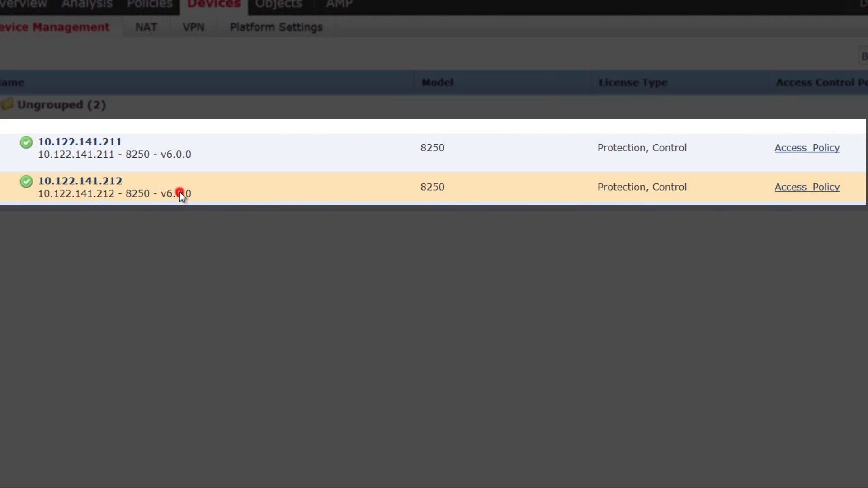
click(430, 153)
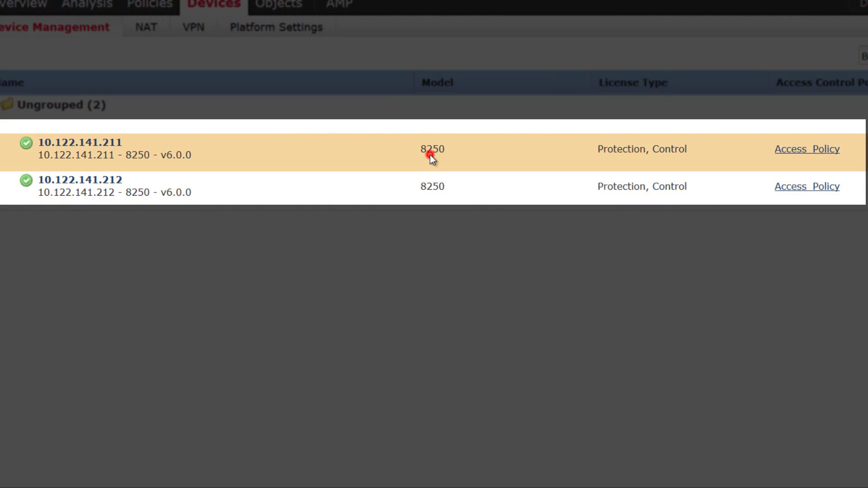
click(437, 199)
click(634, 160)
click(648, 199)
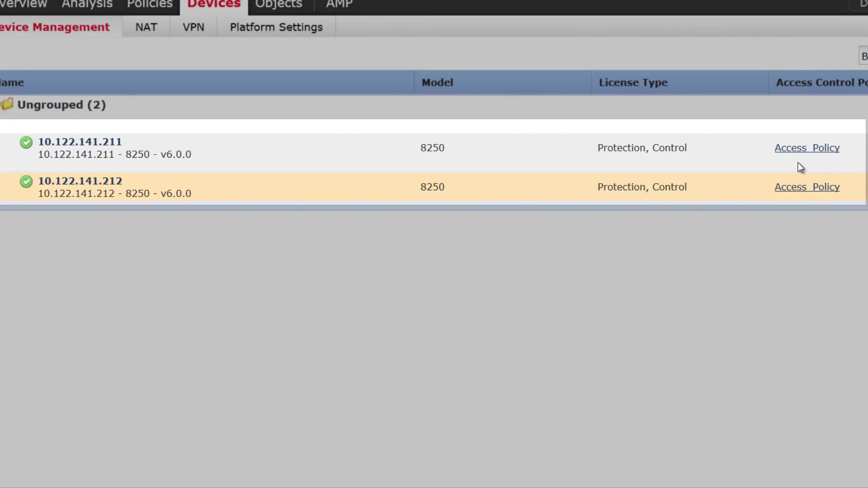
click(797, 166)
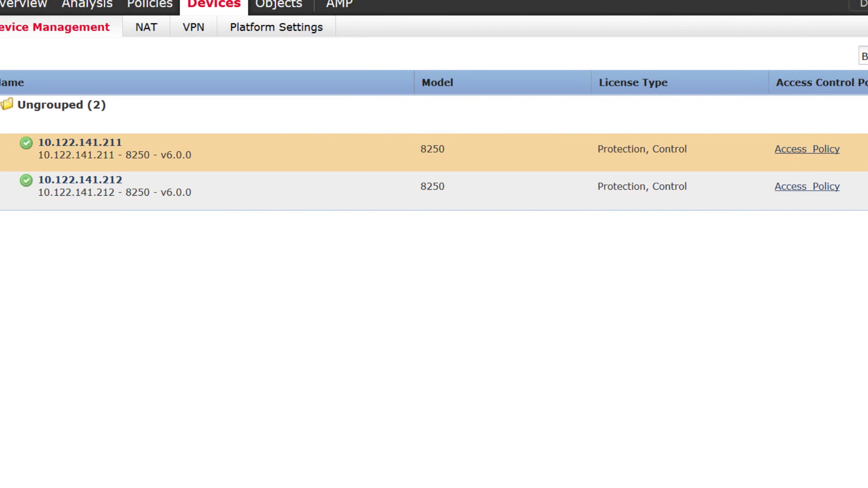
click(866, 195)
click(746, 402)
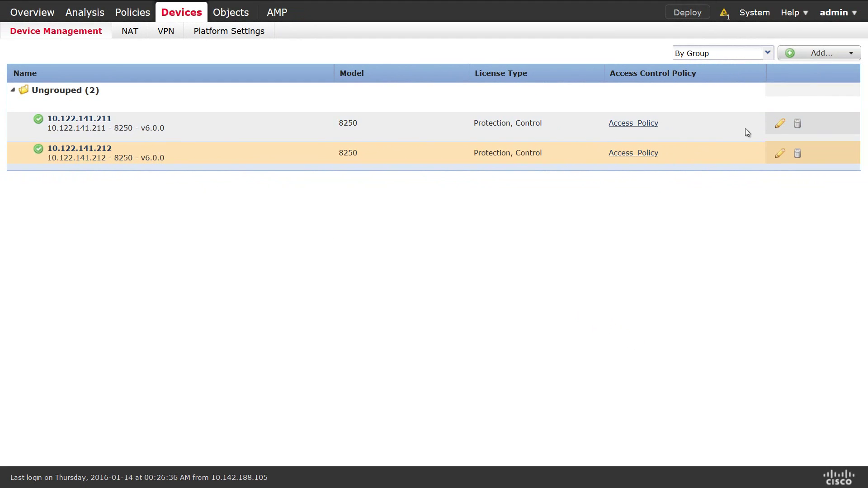
click(778, 123)
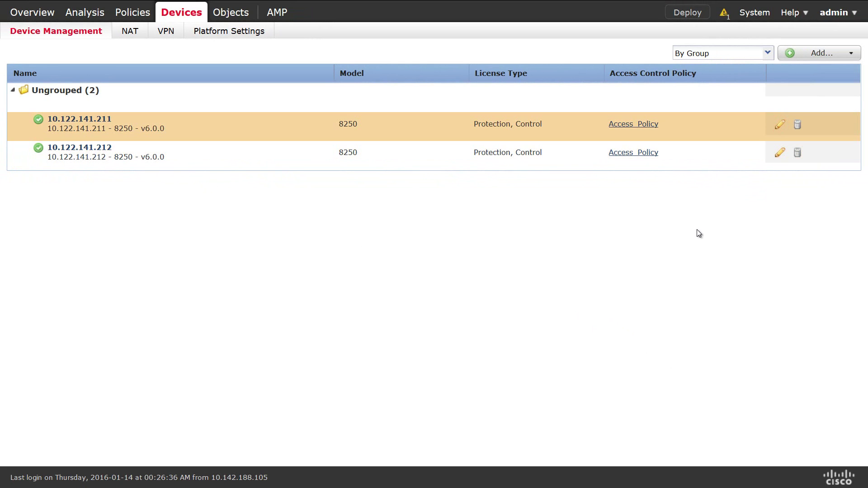
click(778, 124)
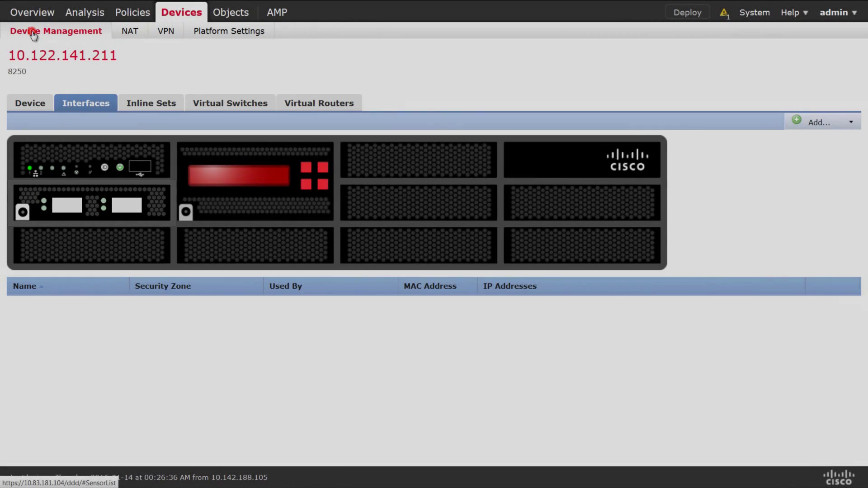
click(34, 32)
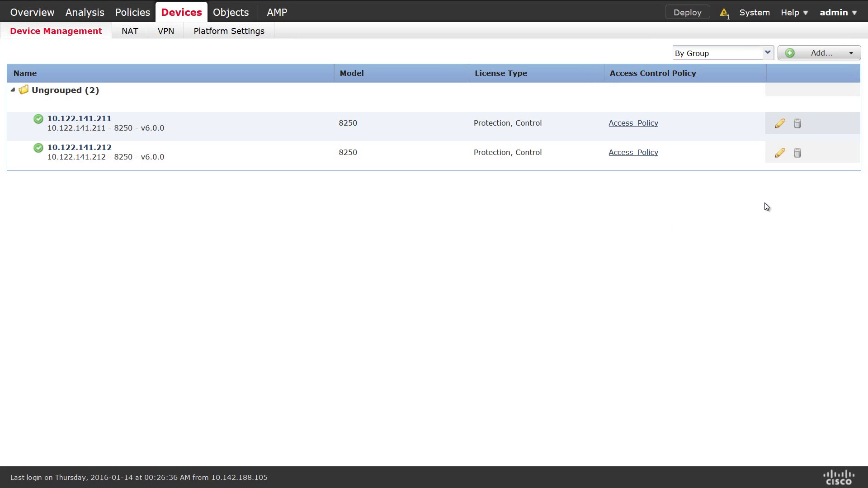
click(780, 152)
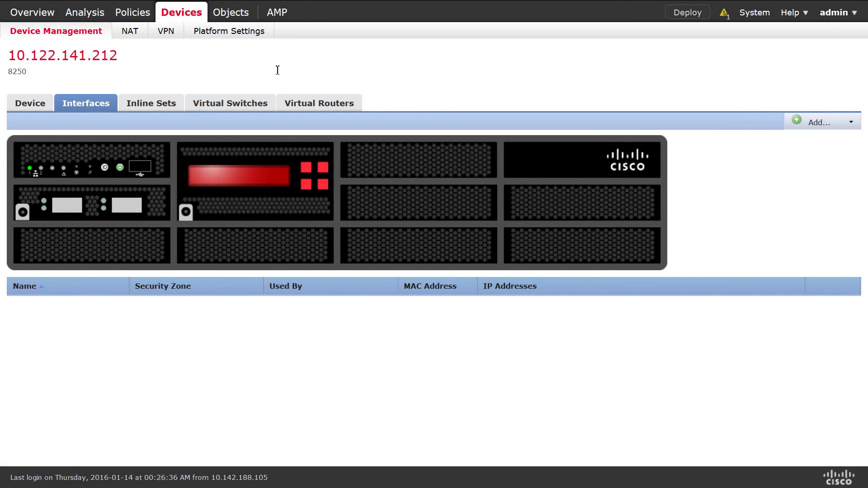
click(81, 30)
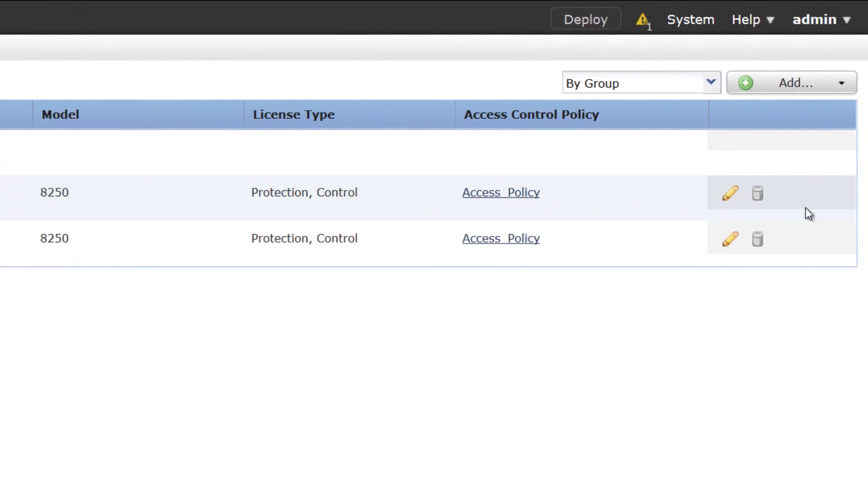
Add a stack with 10.122.141.211 as primary device and name it Stack-BLR.
click(820, 92)
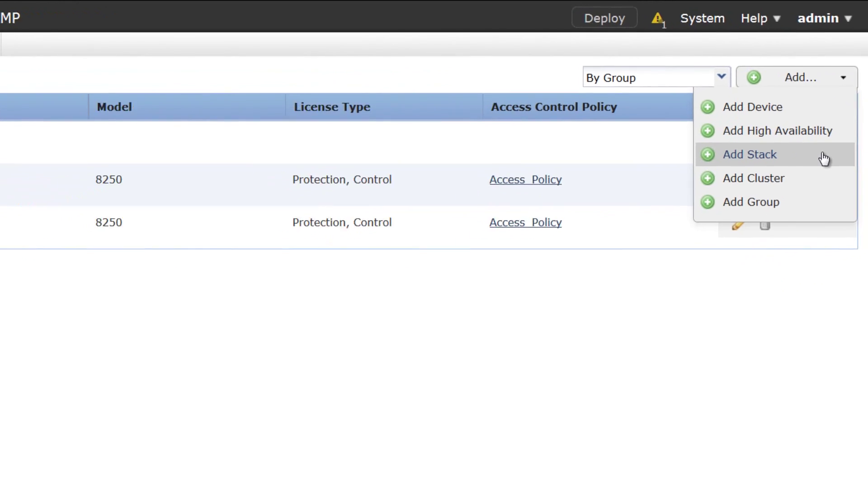
click(819, 173)
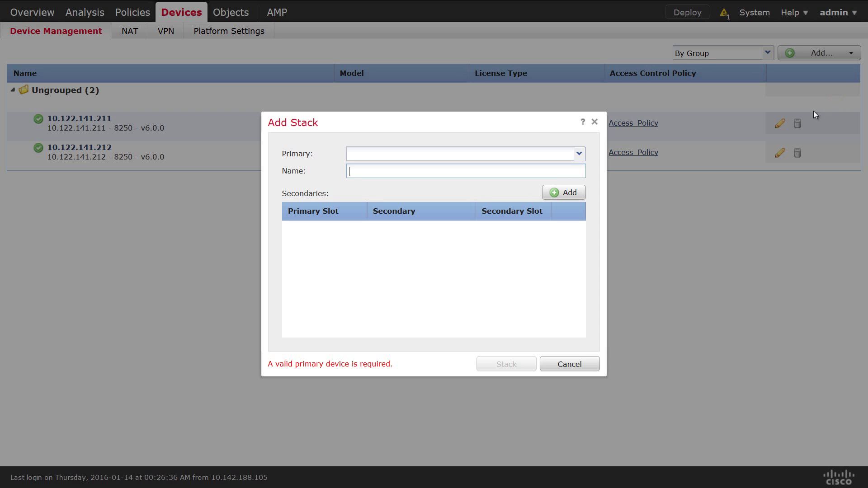
click(579, 154)
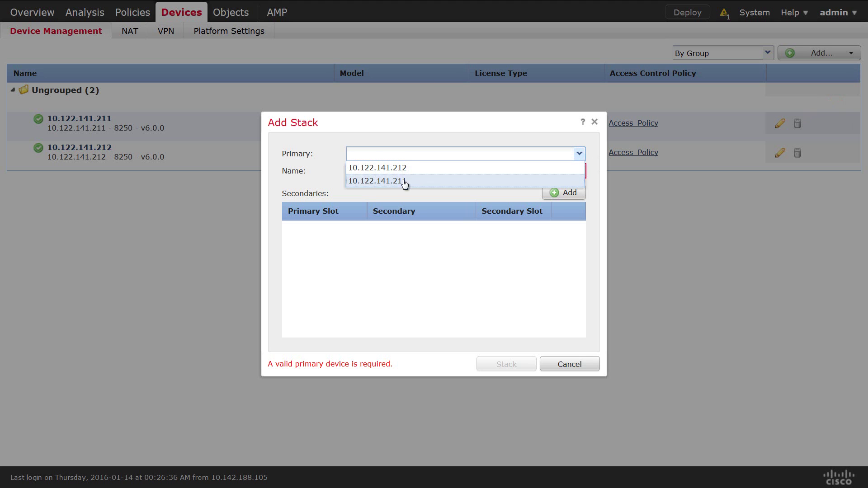
click(387, 181)
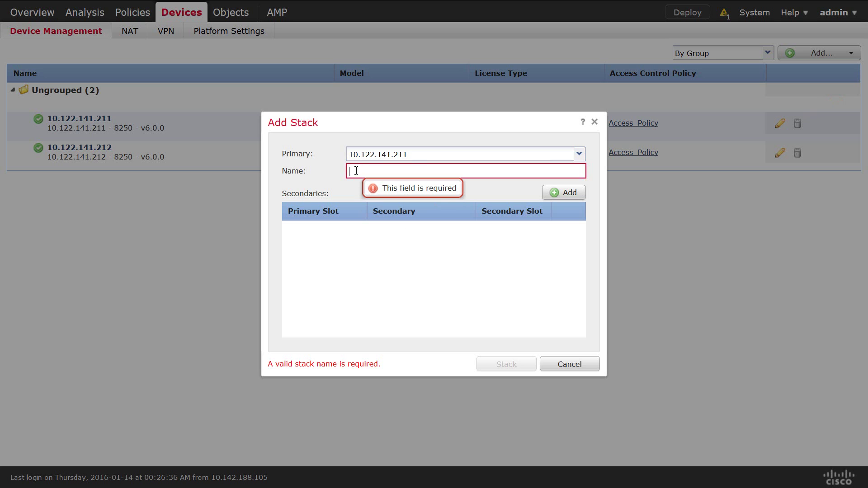
text(Stack-BLR)
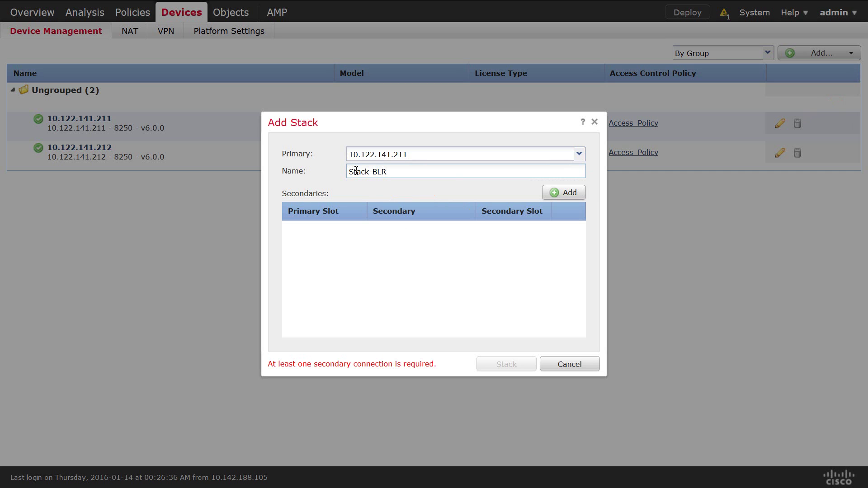
Add secondary 10.122.141.212, linking slot s1c1/s1c2 on both primary and secondary devices.
click(579, 195)
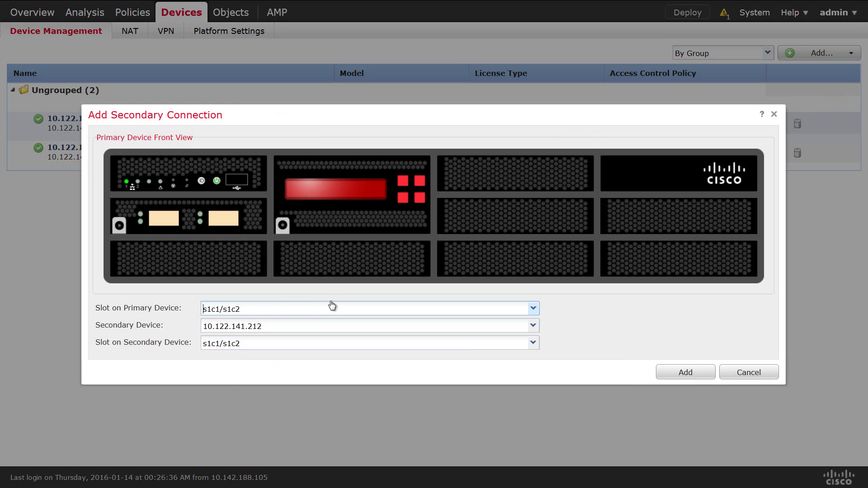
click(215, 312)
click(213, 324)
click(227, 326)
click(236, 342)
click(235, 344)
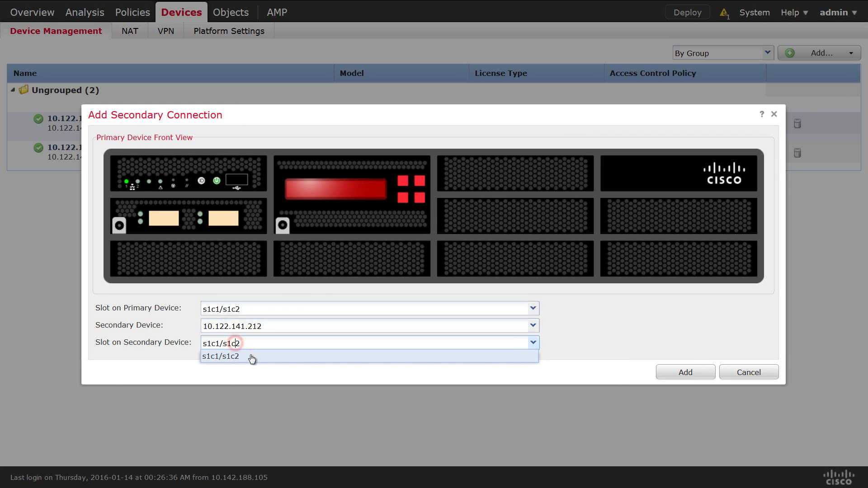
click(250, 355)
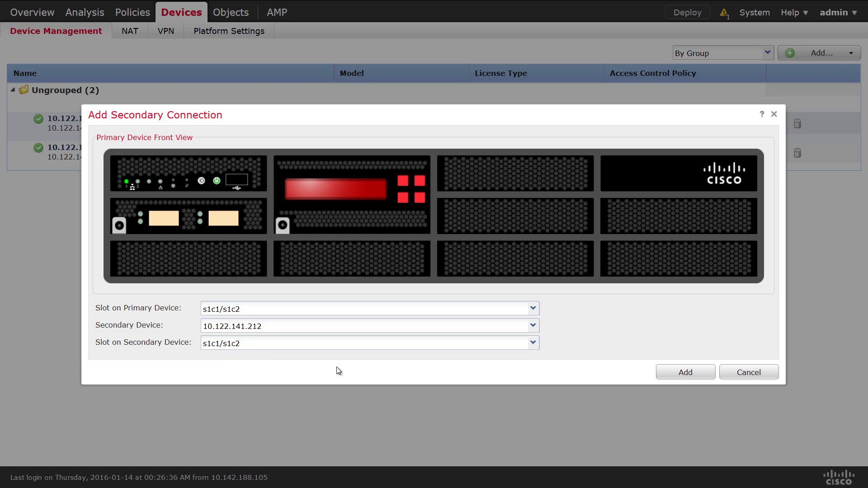
click(685, 373)
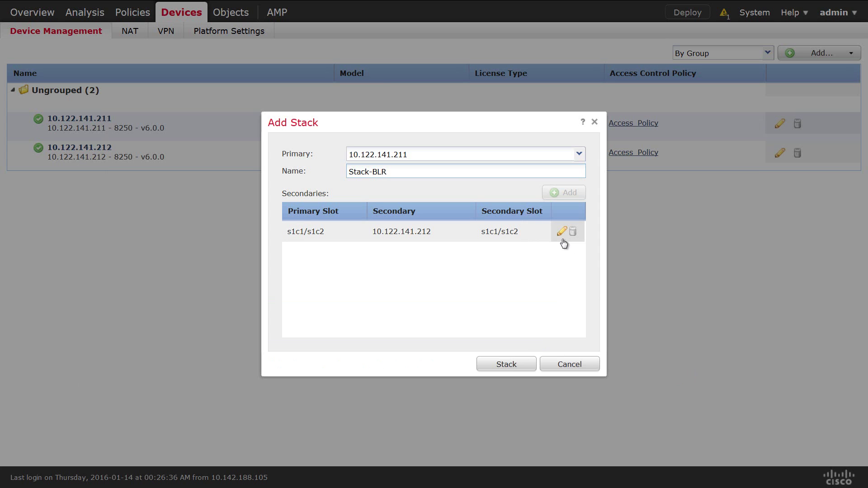
Create the STACK-BLR stack from 10.122.141.211 and 10.122.141.212.
click(527, 285)
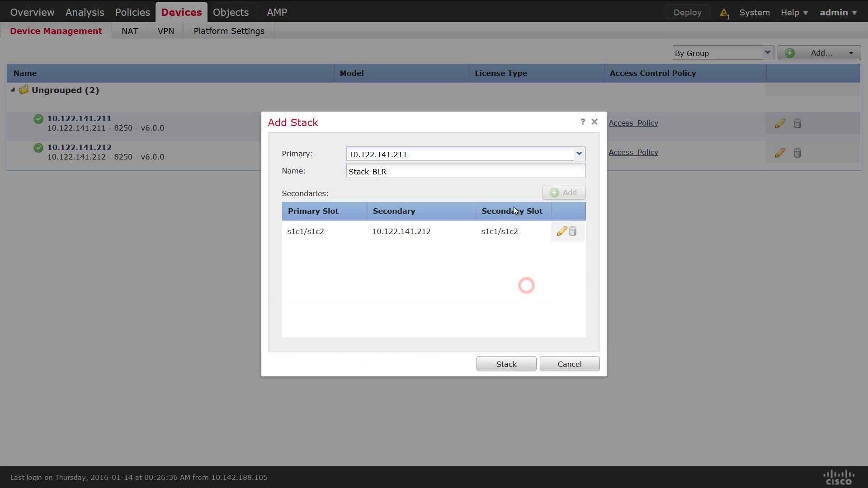
click(485, 193)
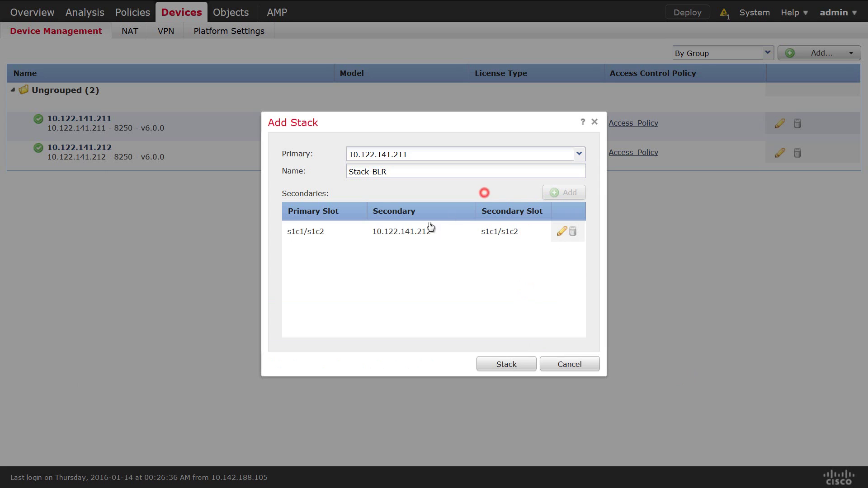
click(512, 368)
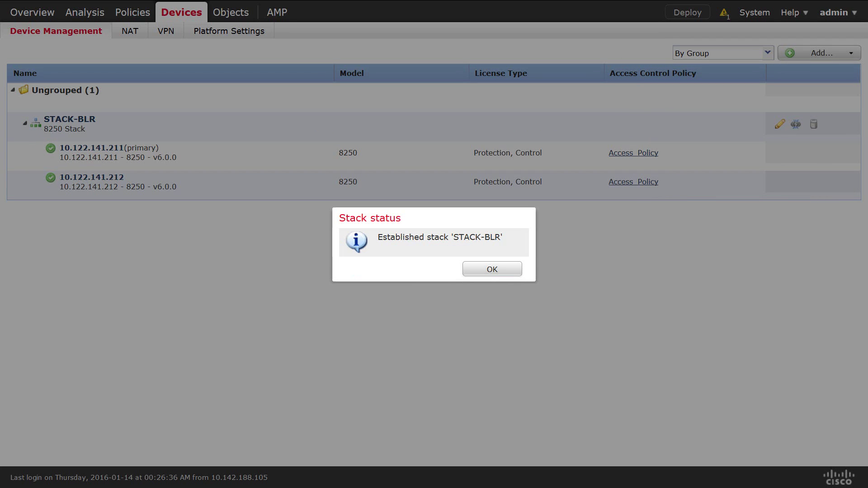
Dismiss the stack-established message, review the STACK-BLR deployment status, and close it.
click(494, 269)
click(724, 14)
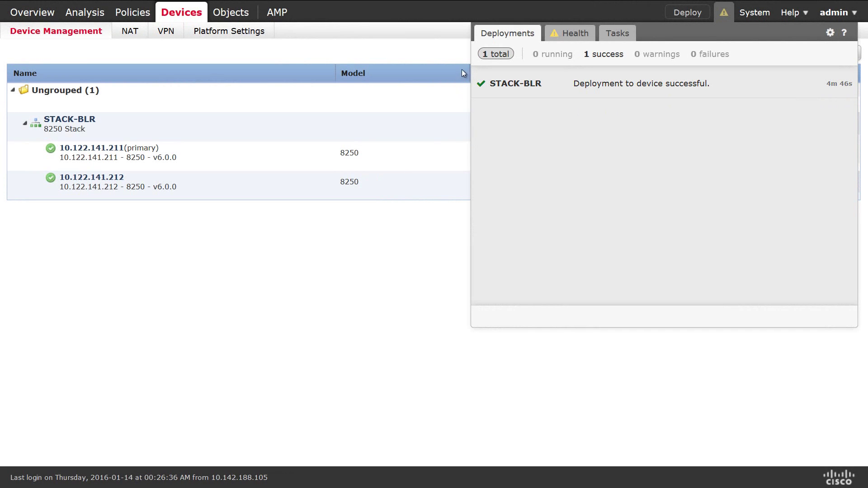
click(400, 266)
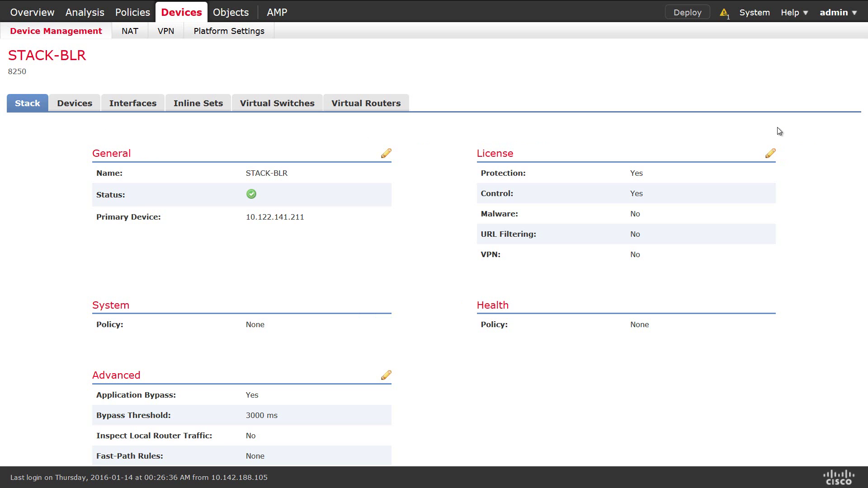
click(74, 106)
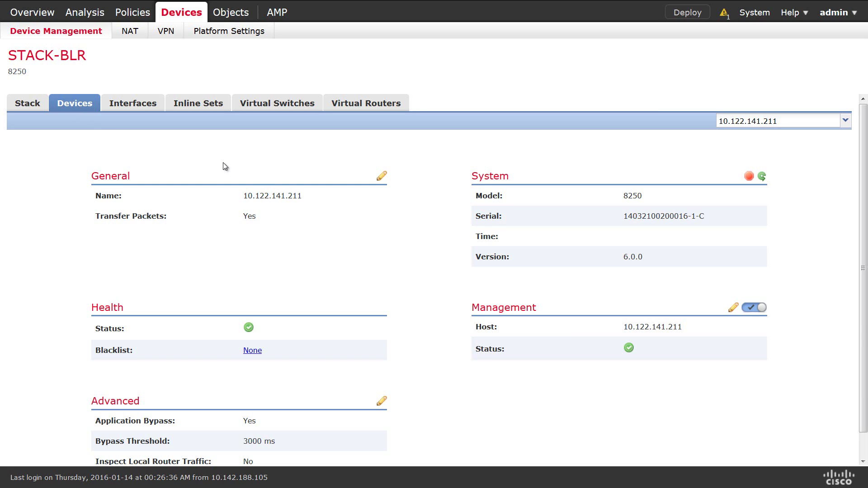
click(795, 127)
click(787, 145)
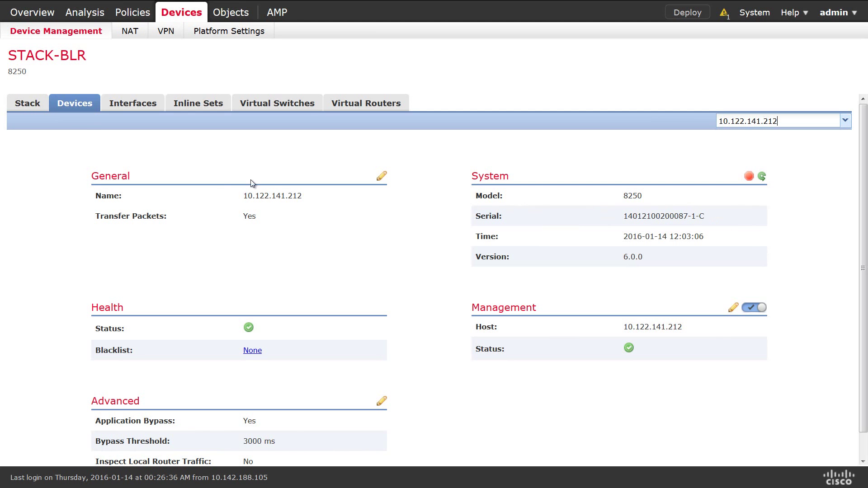
click(26, 105)
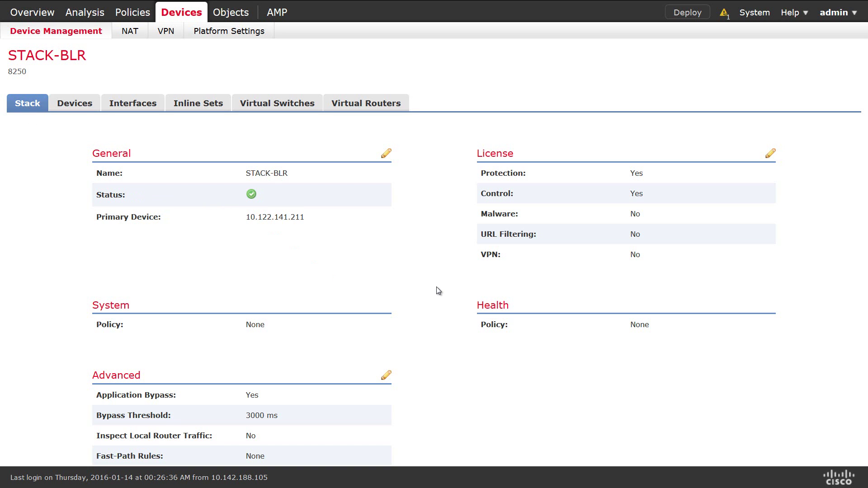
Return to the Device Management list showing STACK-BLR with both devices.
click(44, 33)
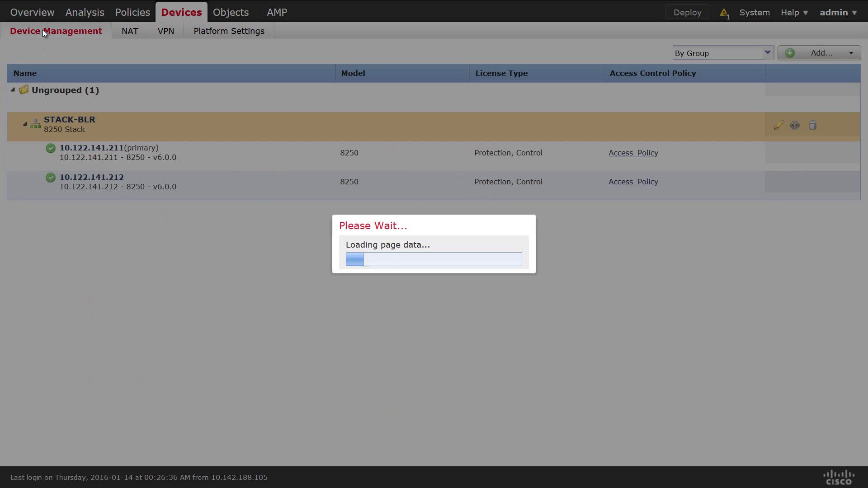